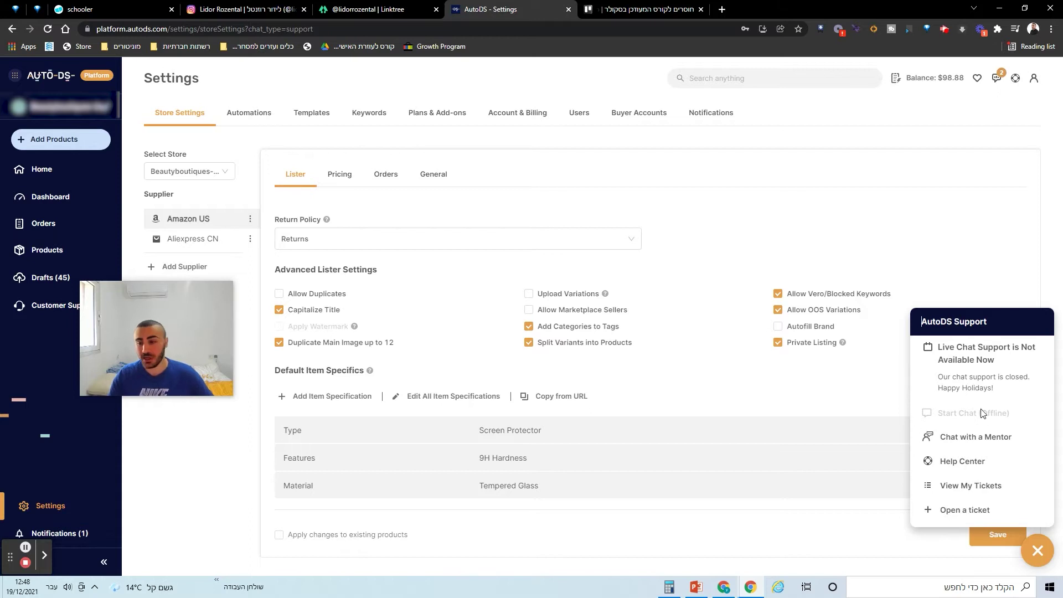
View the Chat with a Mentor option in the AutoDS Support widget and return to the widget's main options.
click(1034, 551)
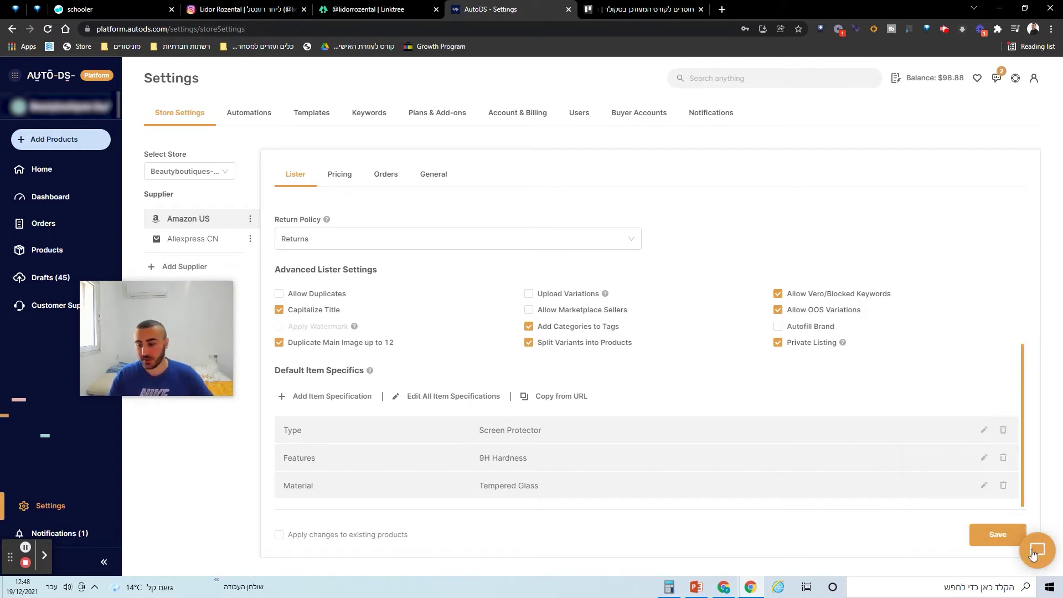
click(1033, 550)
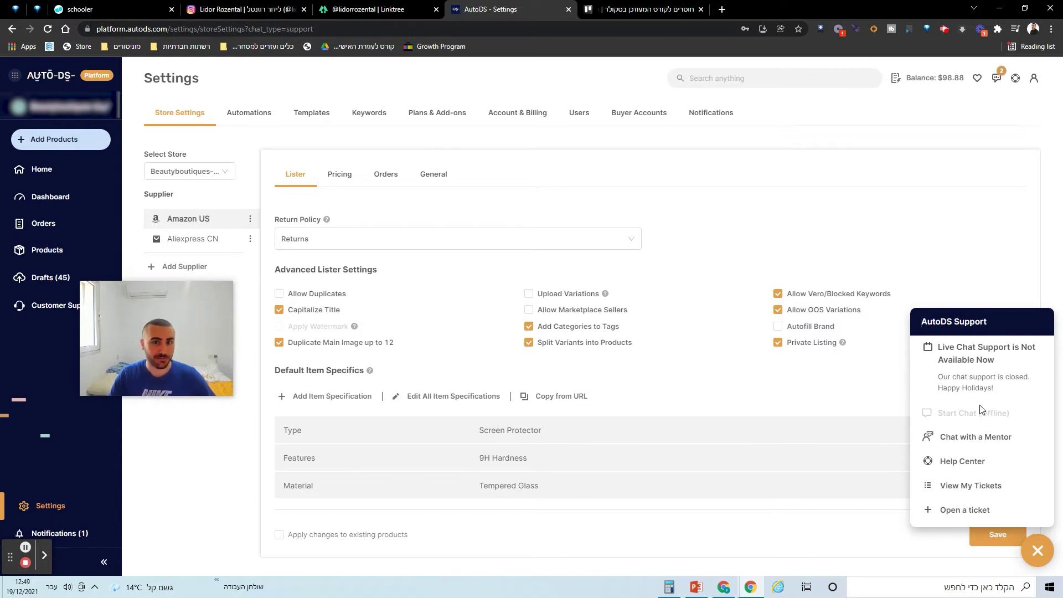
click(964, 438)
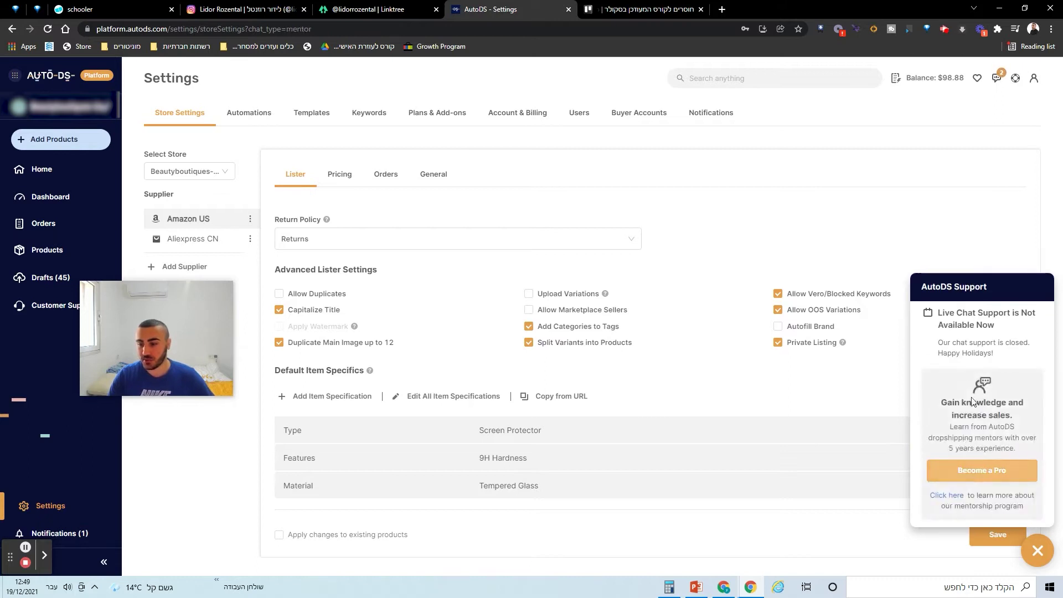
click(1037, 554)
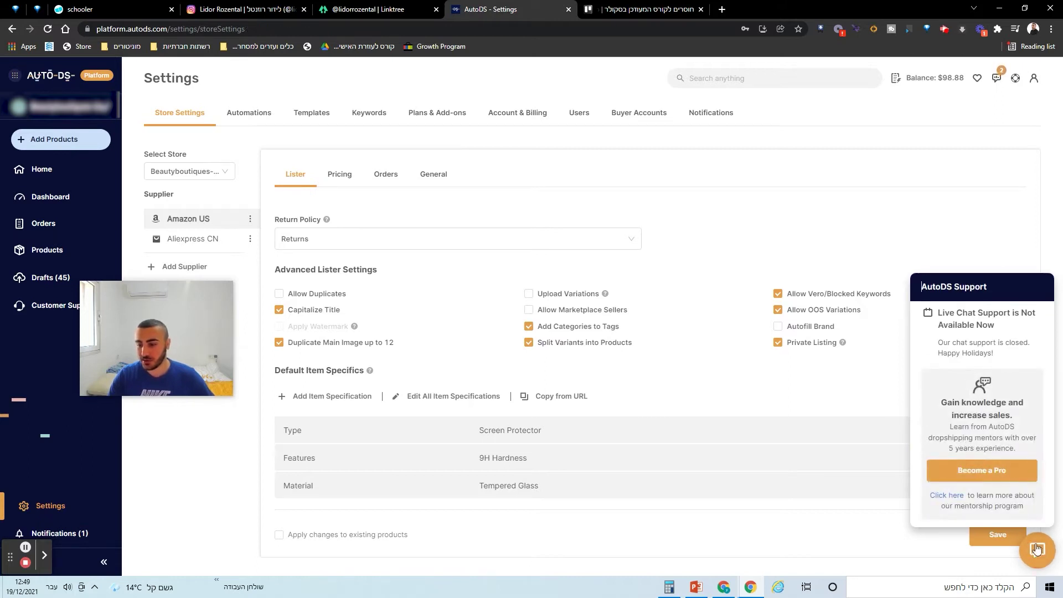
click(1033, 553)
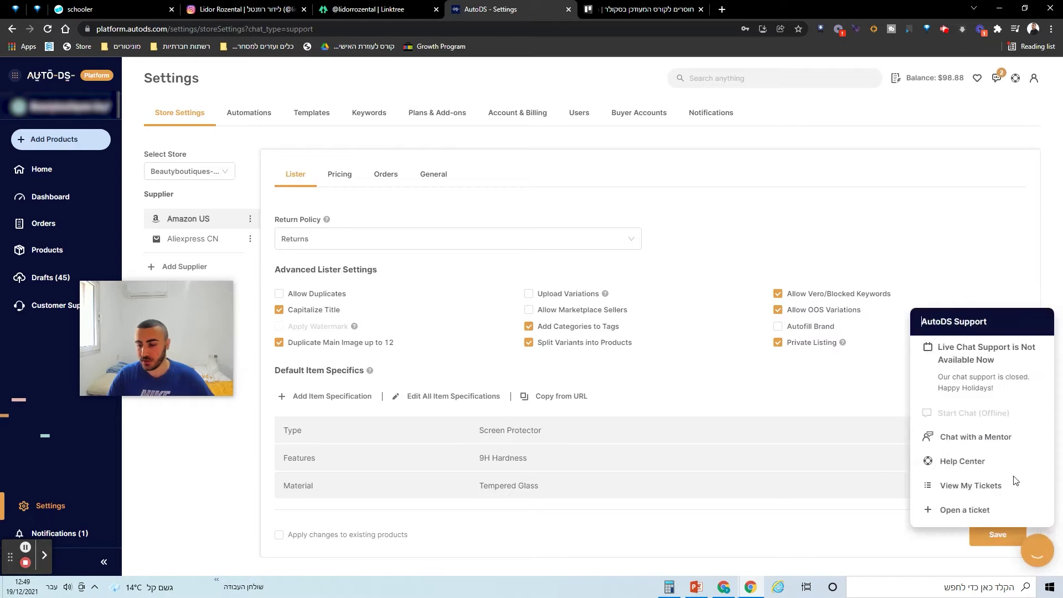
Open the AutoDS Help Center from the support widget and look through its topic categories.
click(970, 463)
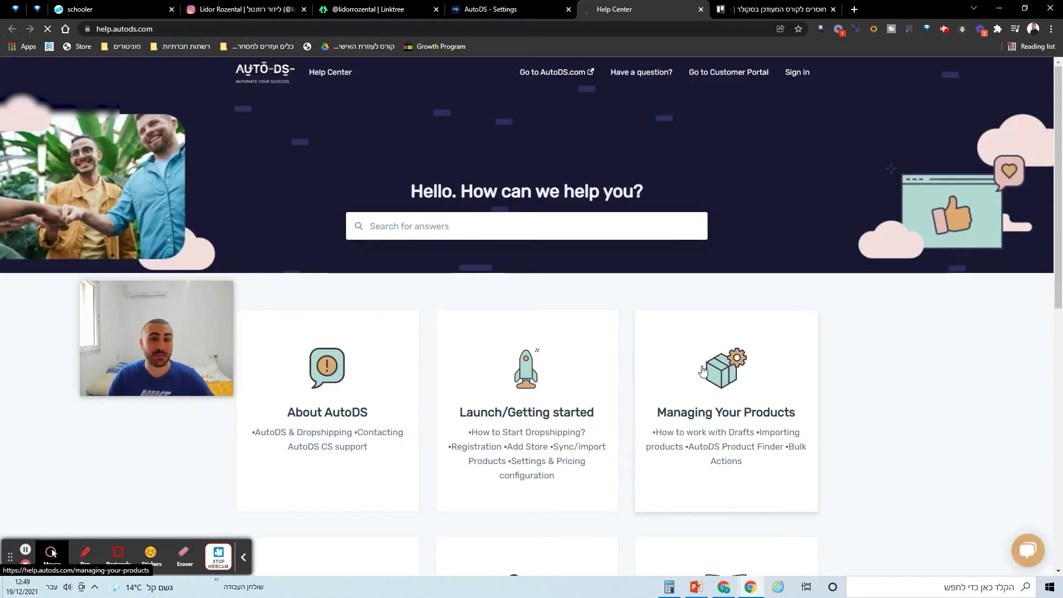
scroll(518, 269, down, 4)
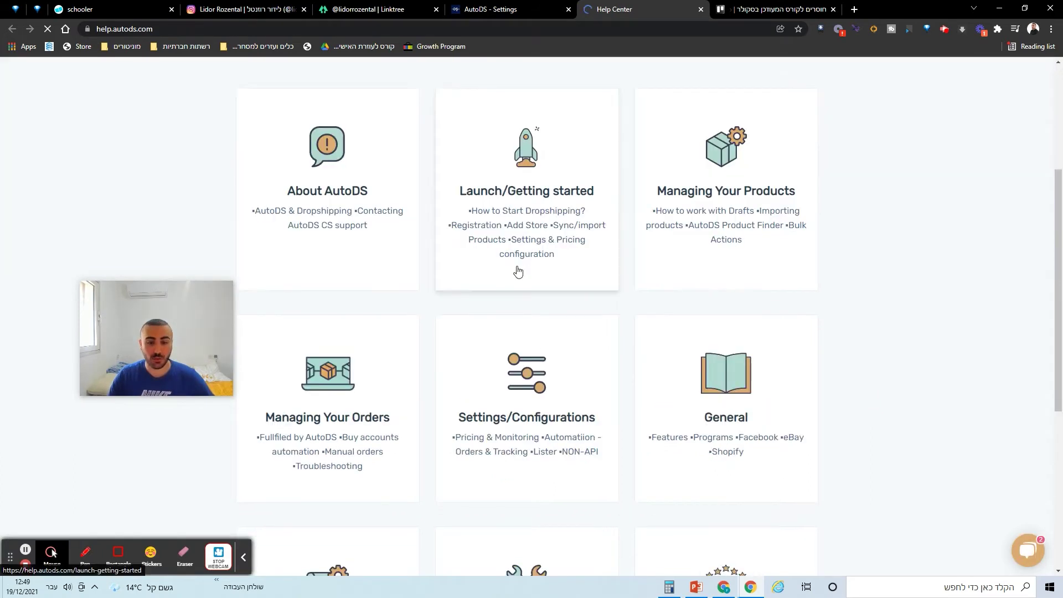
scroll(518, 271, down, 4)
scroll(520, 279, up, 8)
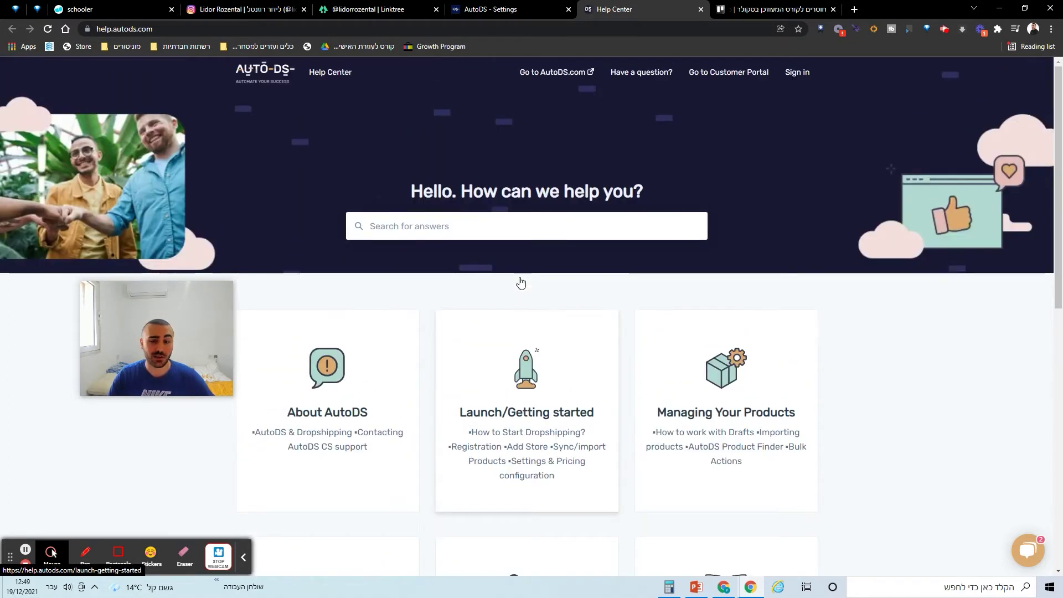
scroll(521, 283, down, 3)
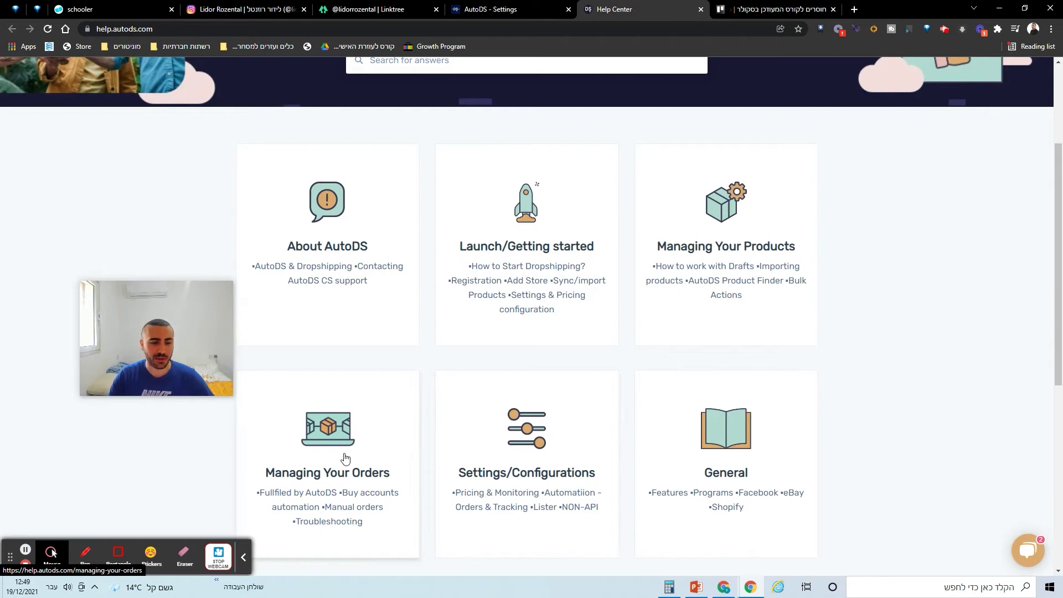
click(243, 556)
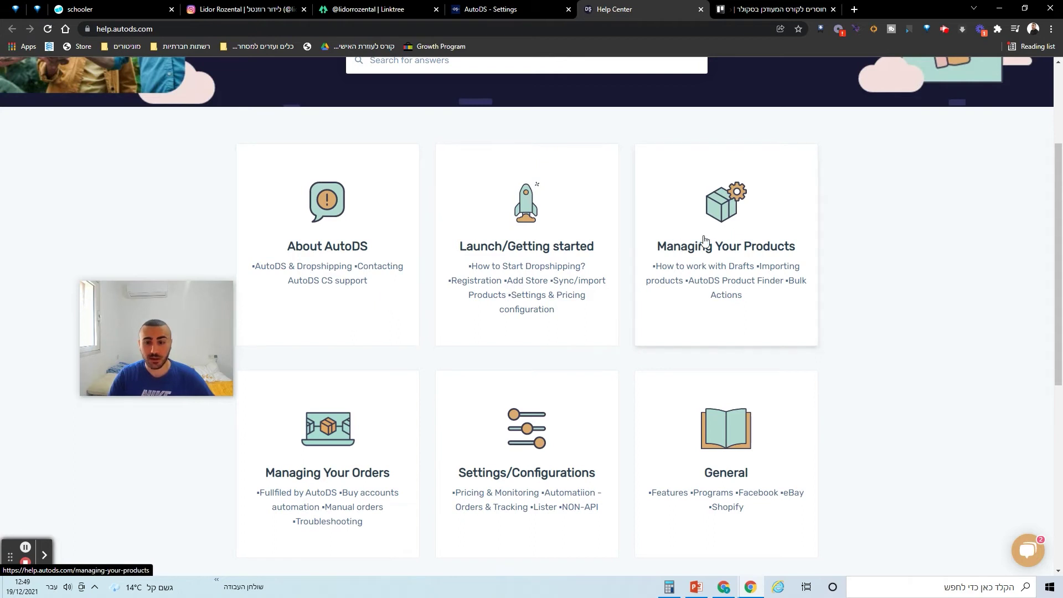
scroll(704, 239, up, 3)
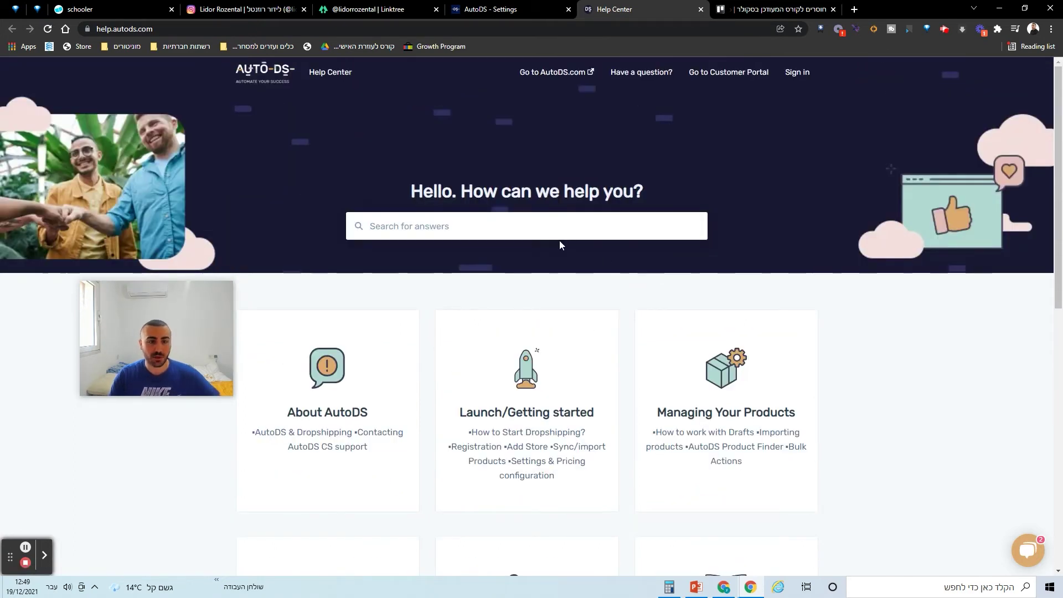
Search the Help Center for "ALI E" and open the article on setting up AliExpress dropshipping in 5 simple steps.
click(540, 228)
text(שד)
key(BackSpace)
key(BackSpace)
text(ל)
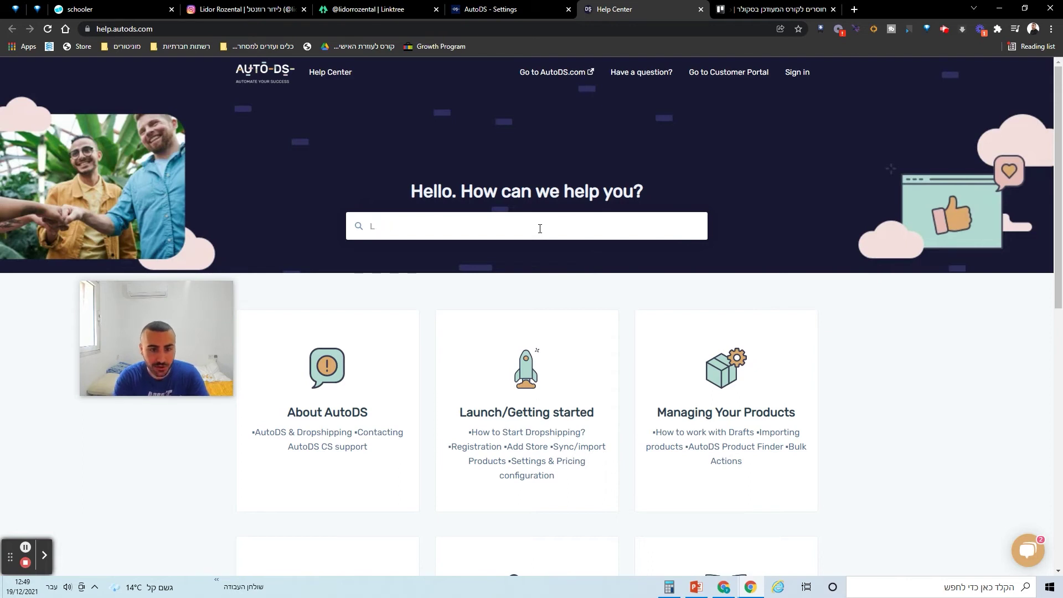
key(BackSpace)
text(ALI E)
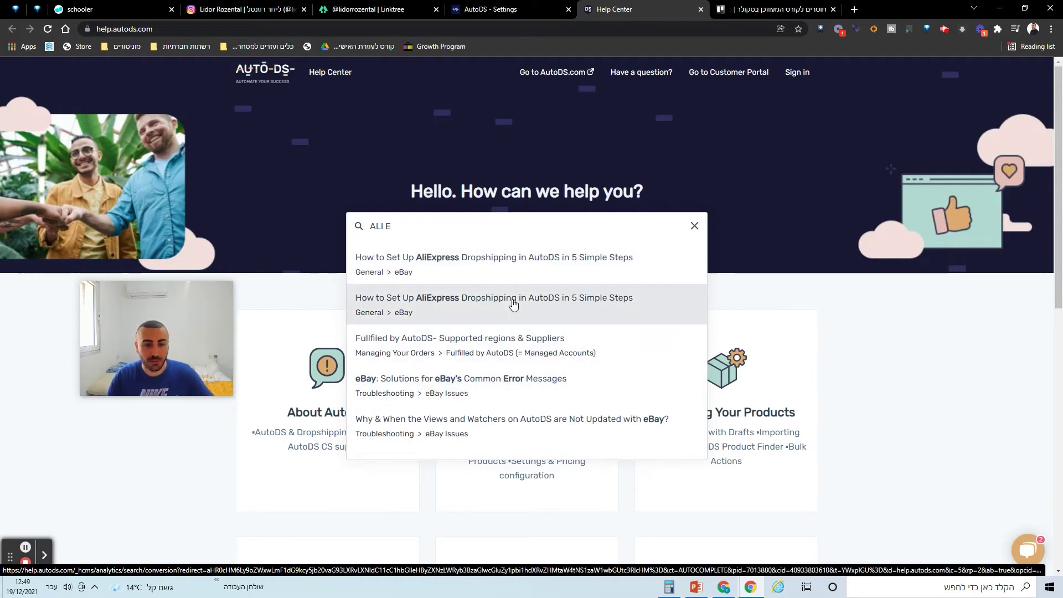
click(510, 273)
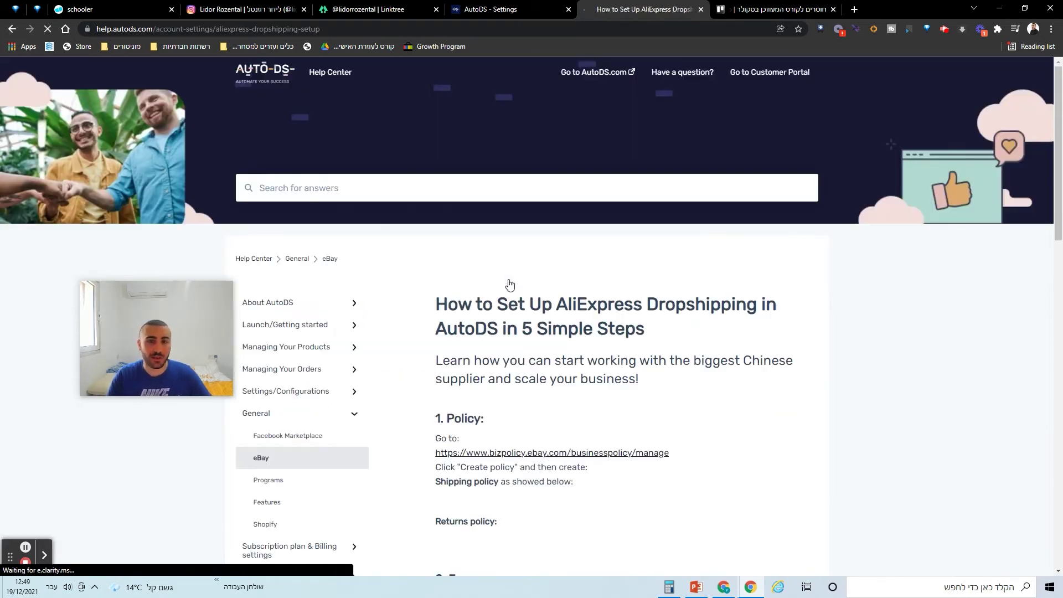
Skim the AliExpress dropshipping article from the shipping policy section through the template section and return to its beginning.
scroll(510, 284, down, 6)
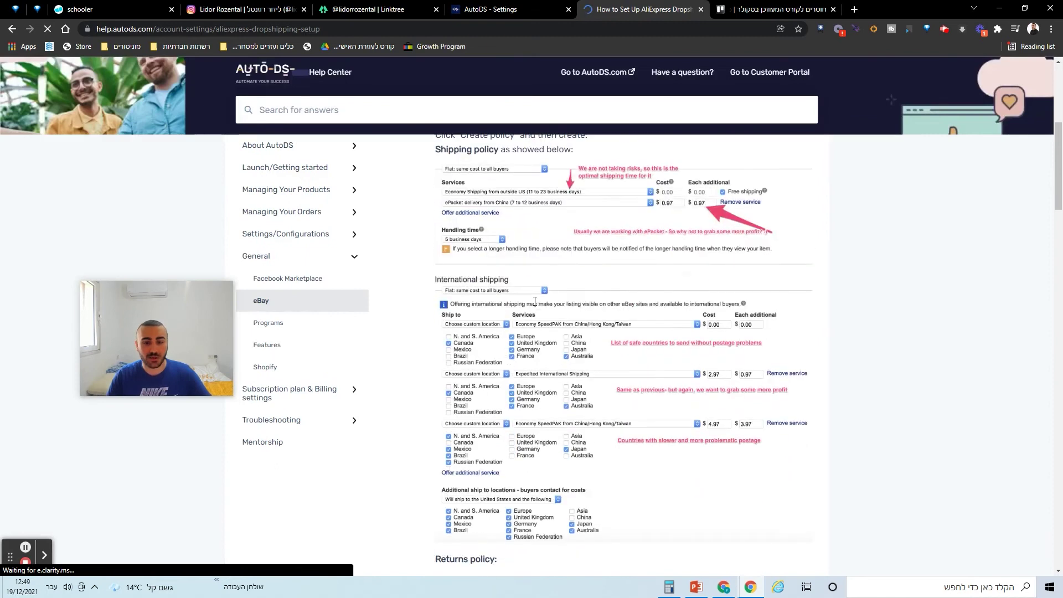
scroll(512, 307, up, 2)
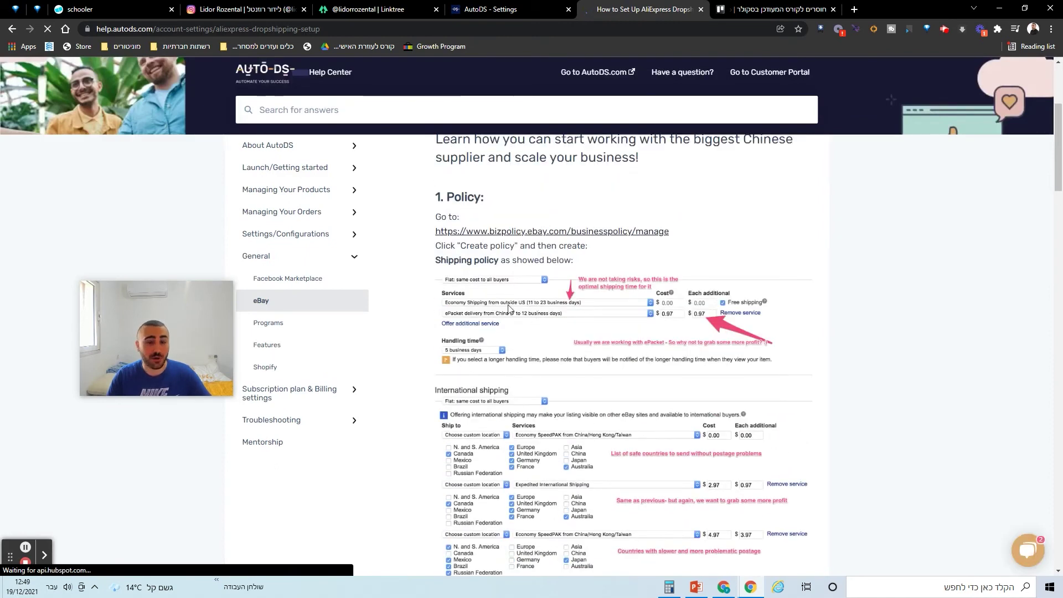
scroll(567, 298, down, 1)
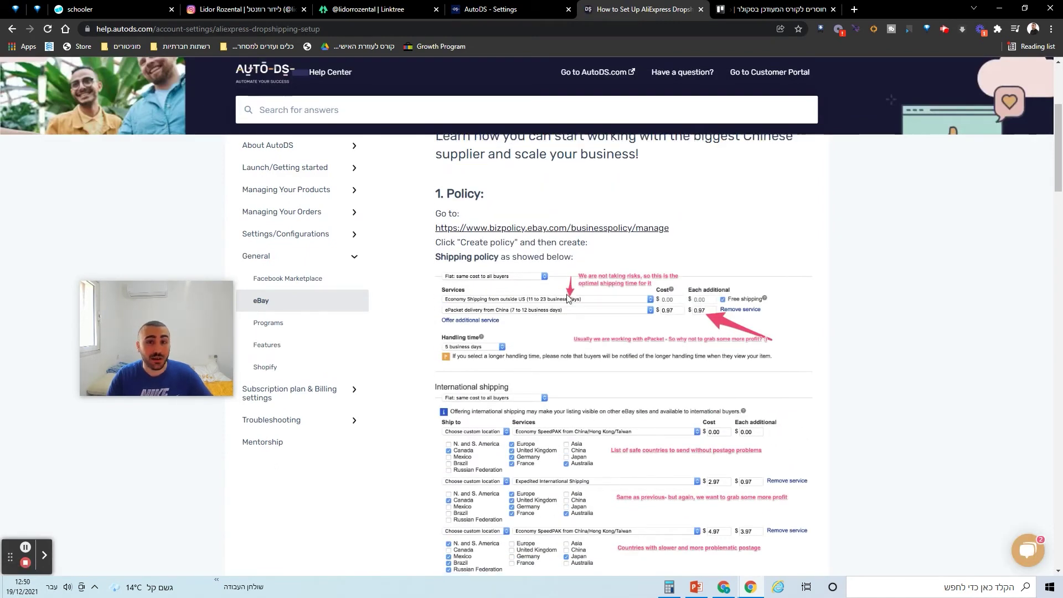
scroll(567, 299, down, 20)
scroll(567, 296, down, 15)
scroll(568, 299, up, 13)
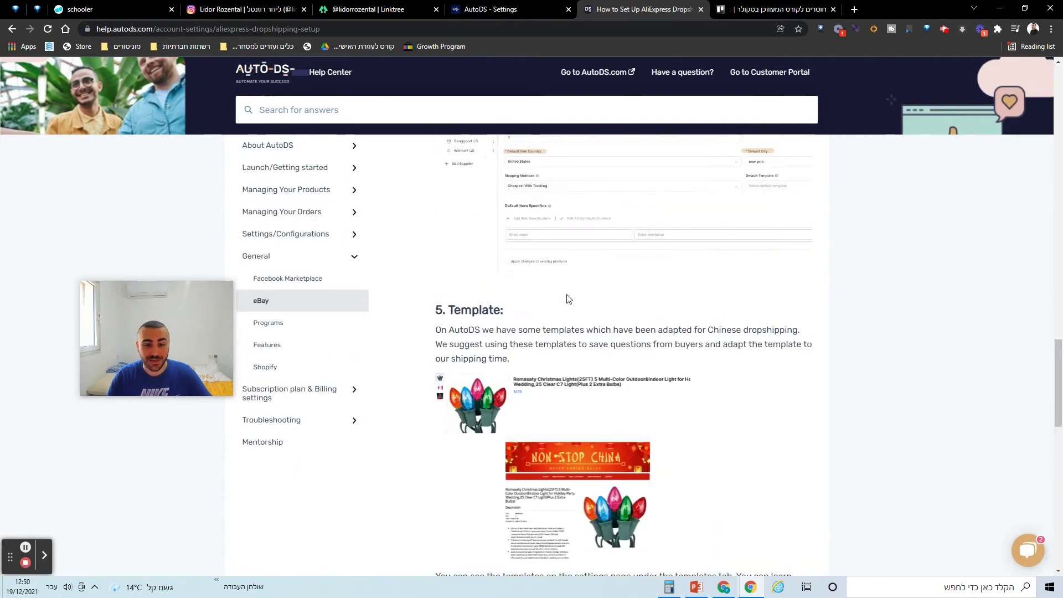
scroll(567, 298, up, 20)
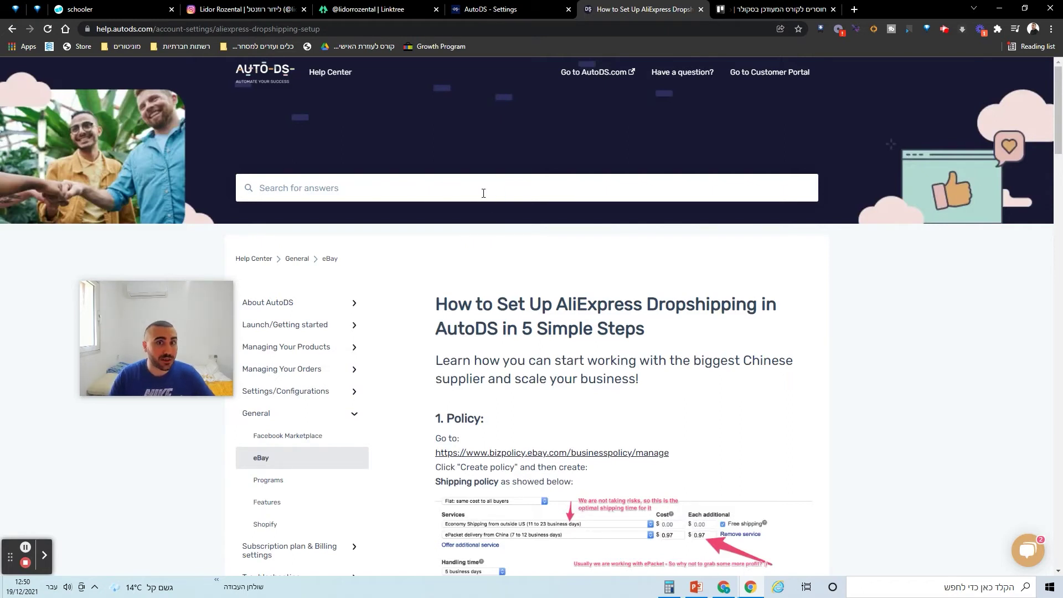
Search the Help Center for "AMAZON" and for "CASE", and read the article on sales with a loss or out-of-stock items.
text(AMAZON)
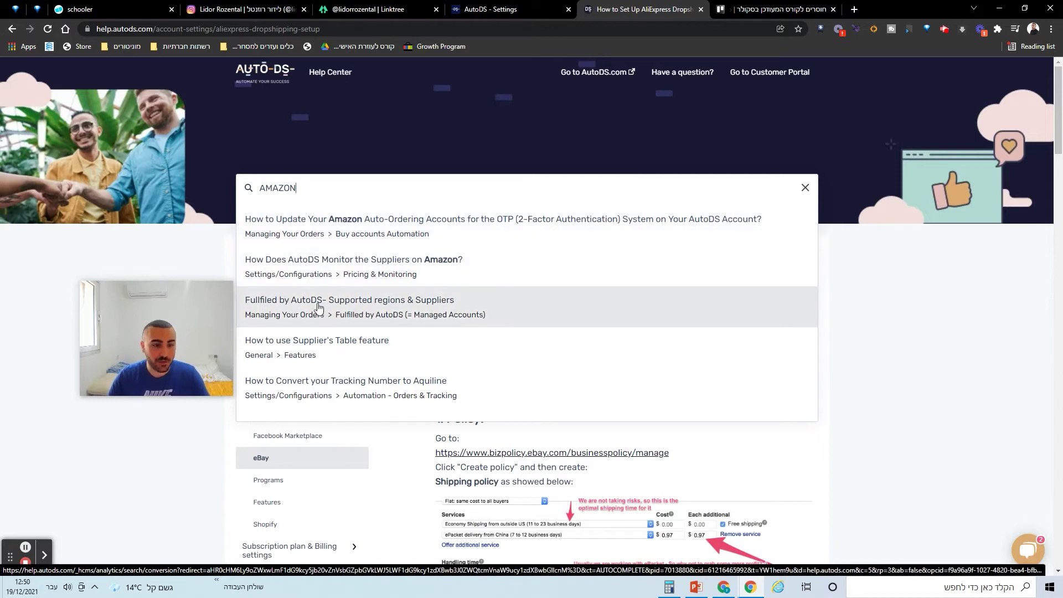
double_click(400, 188)
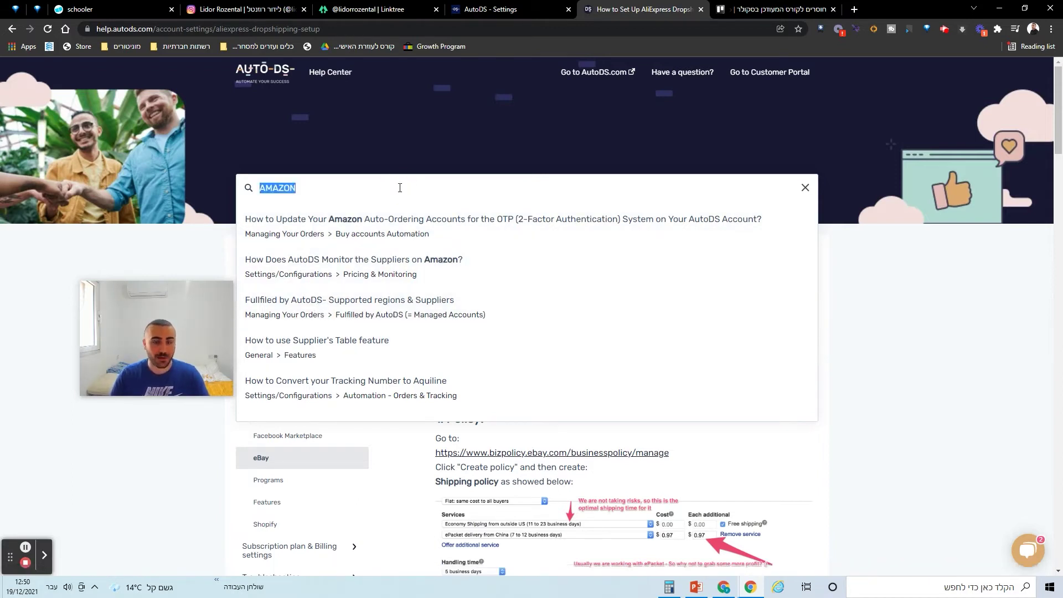
text(CASE)
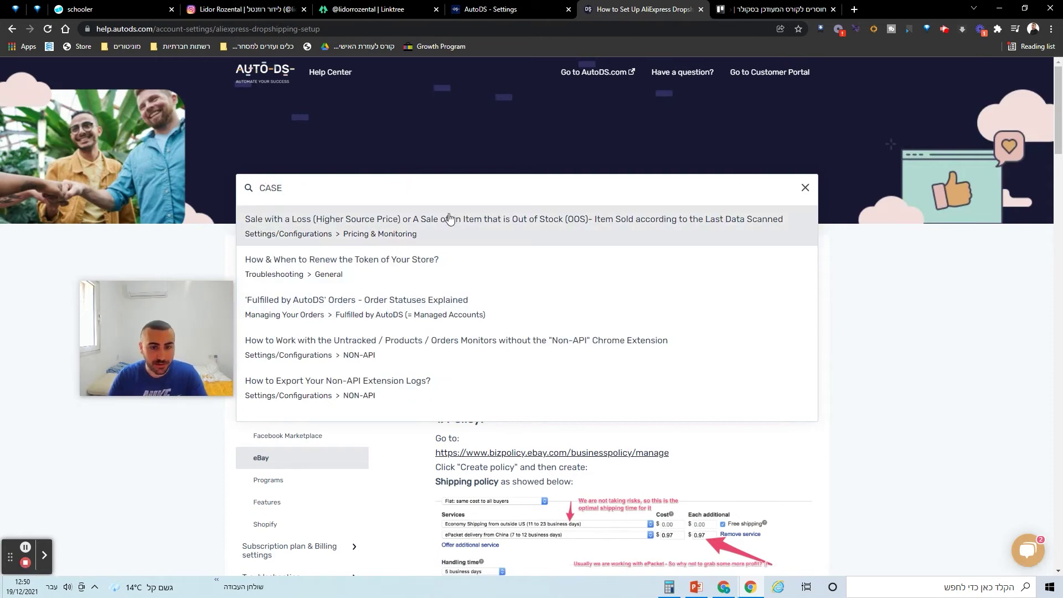
click(425, 237)
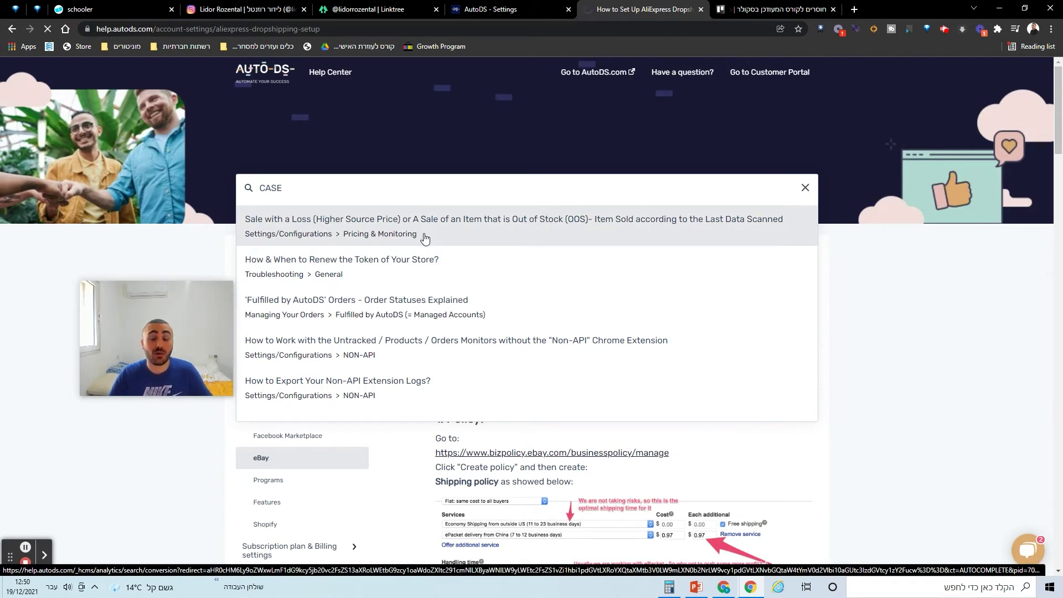
scroll(651, 336, down, 7)
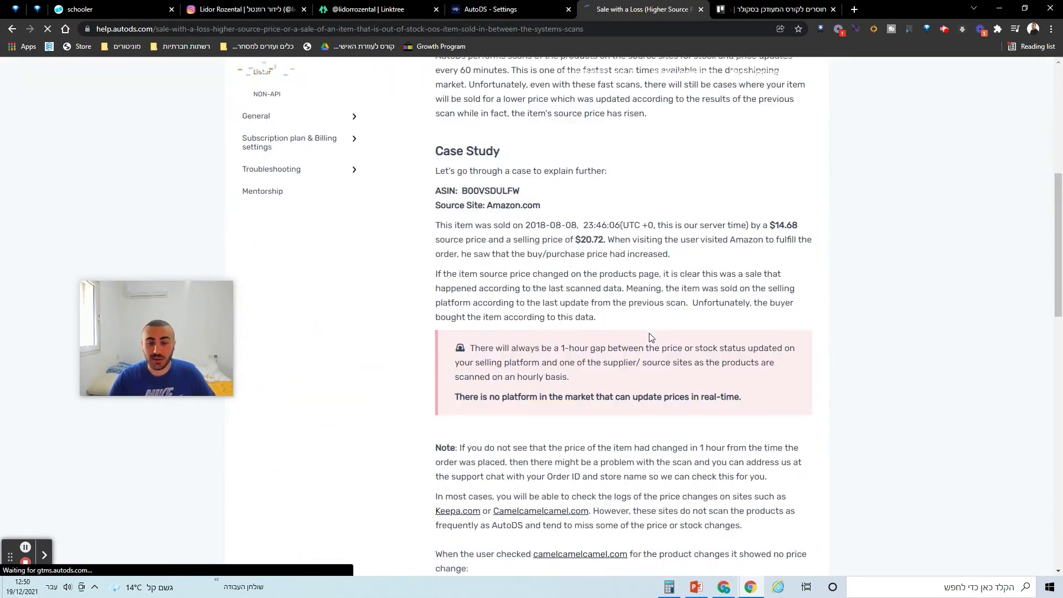
scroll(650, 336, down, 15)
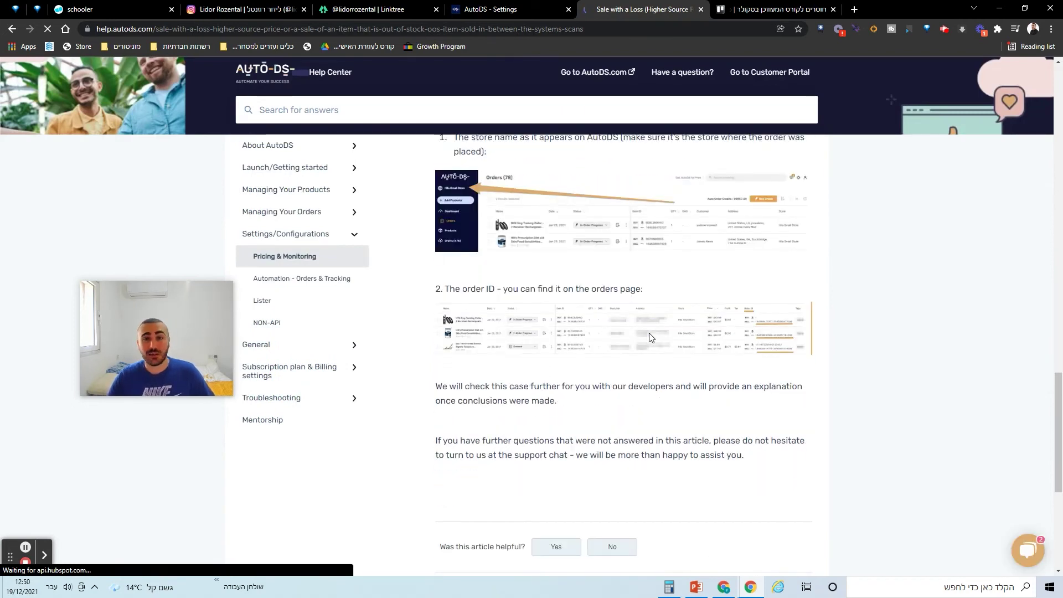
Open a new support ticket form from the AutoDS Support widget on the settings page and review its fields.
click(532, 6)
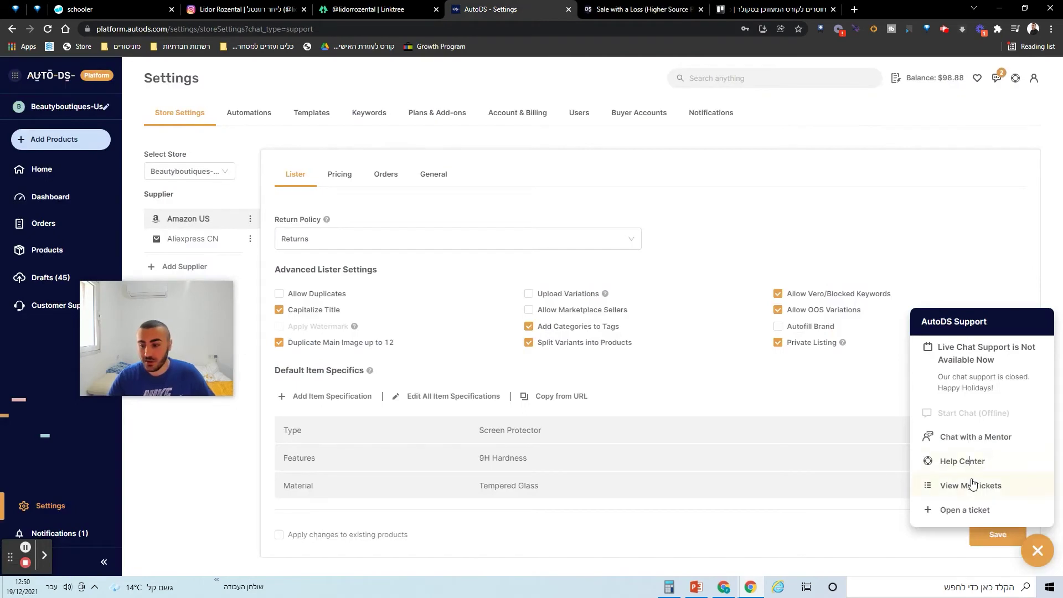
click(963, 508)
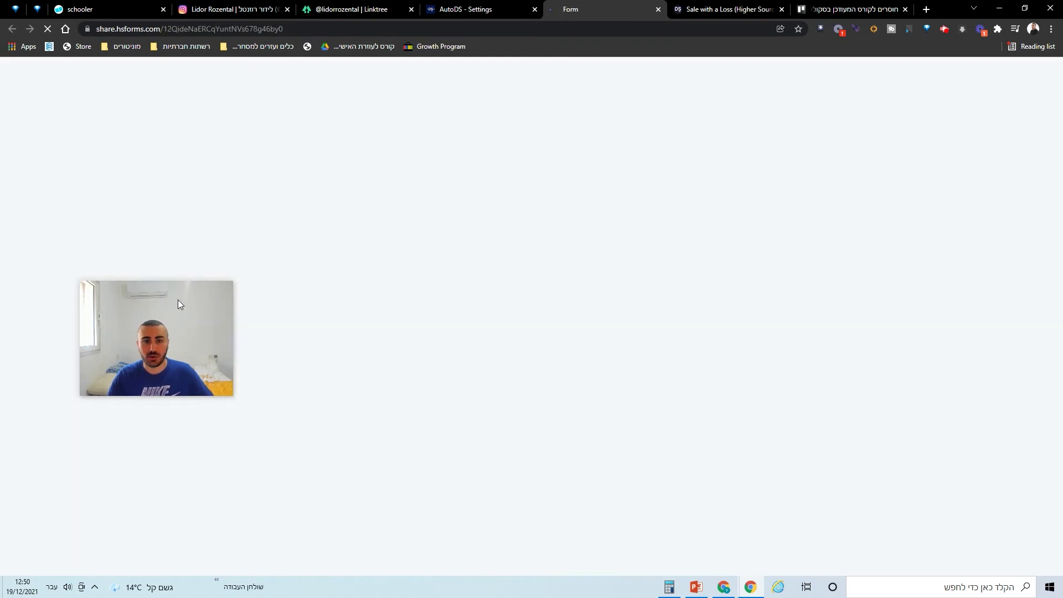
drag(193, 290, 218, 162)
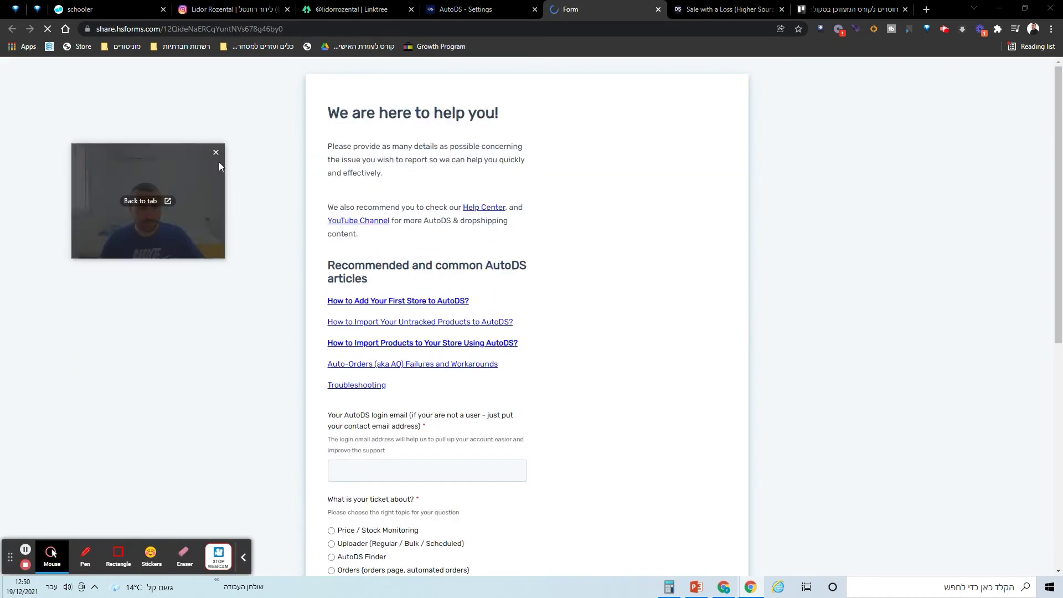
scroll(341, 203, down, 3)
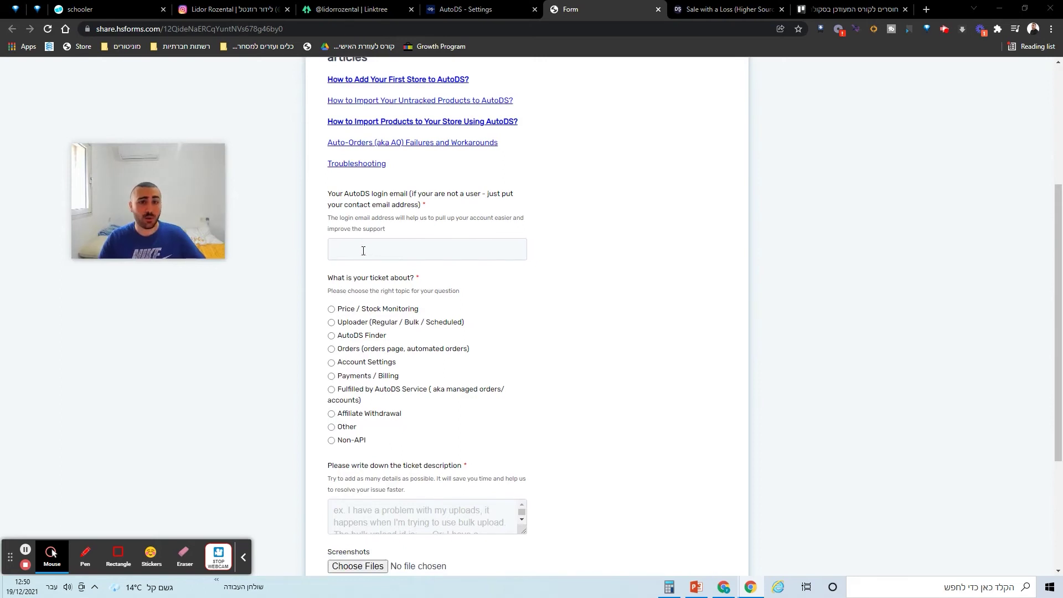
scroll(361, 250, down, 1)
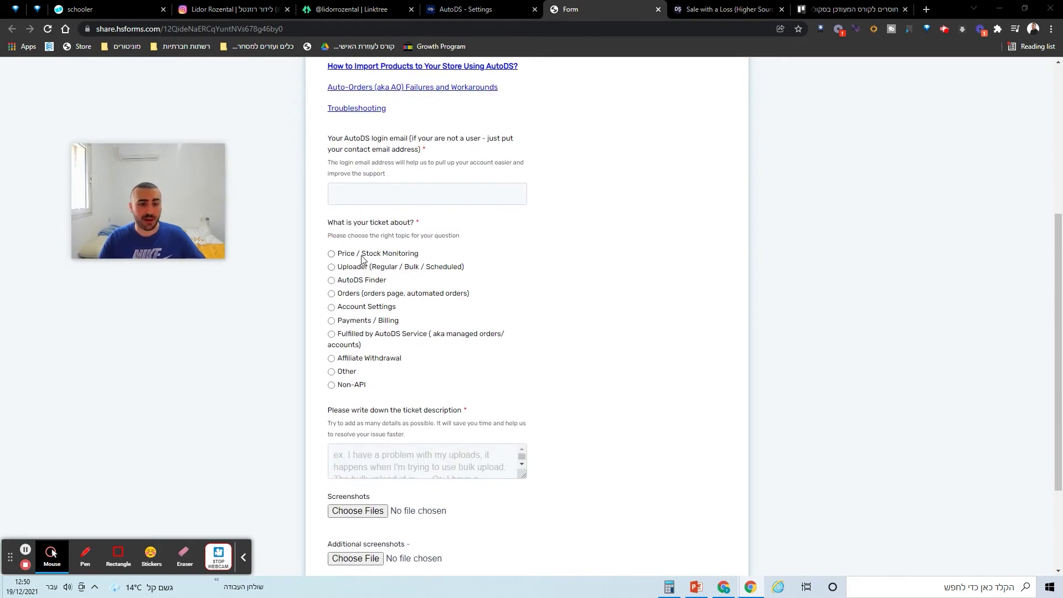
Compare the ticket form's questions for the topics Price / Stock Monitoring, Uploader, AutoDS Finder, Orders and Account Settings.
click(331, 254)
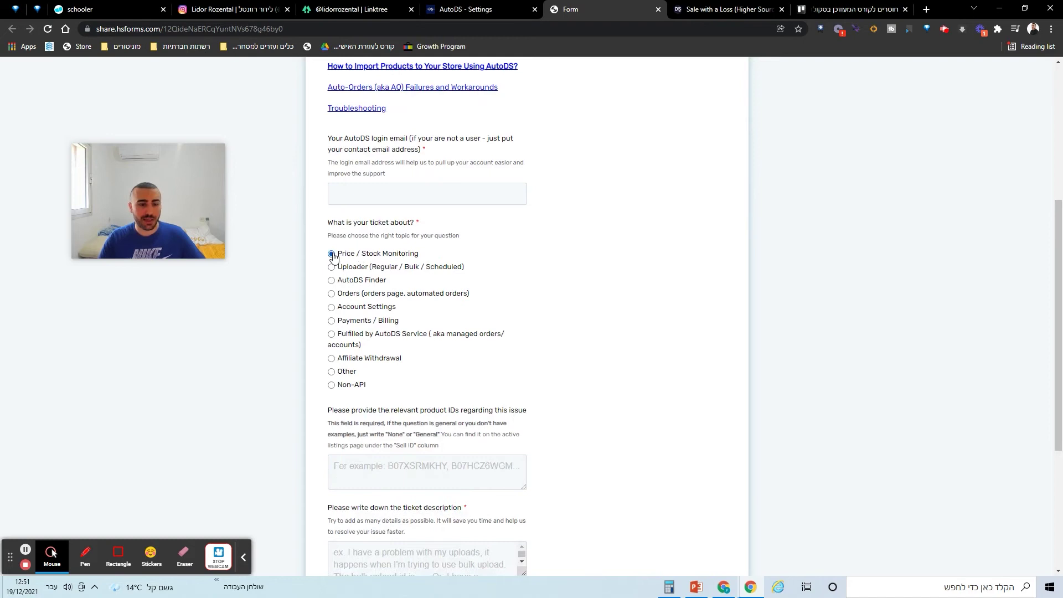
click(331, 267)
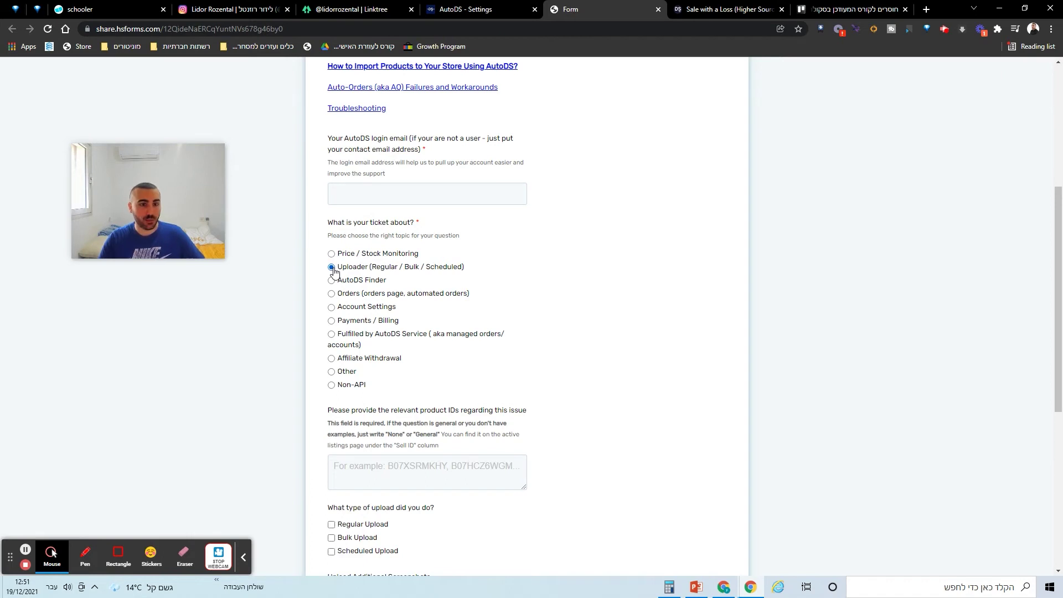
click(340, 282)
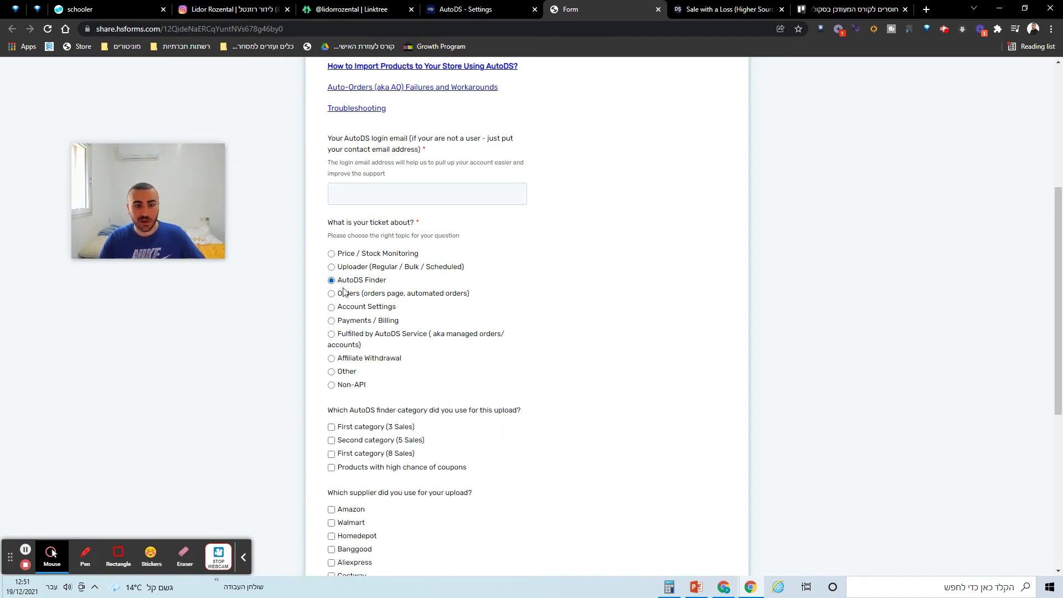
click(342, 297)
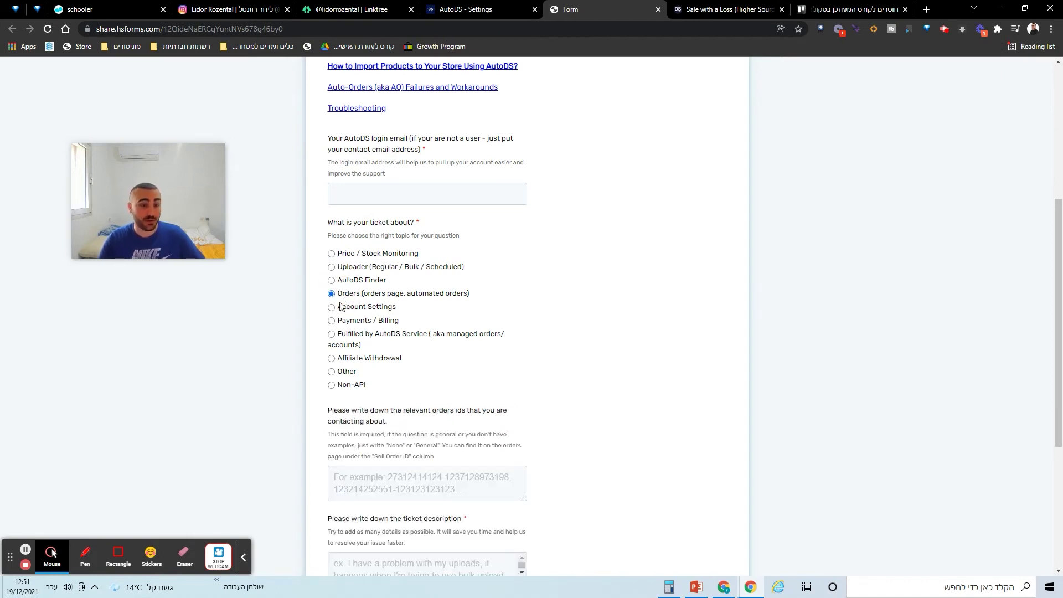
click(338, 308)
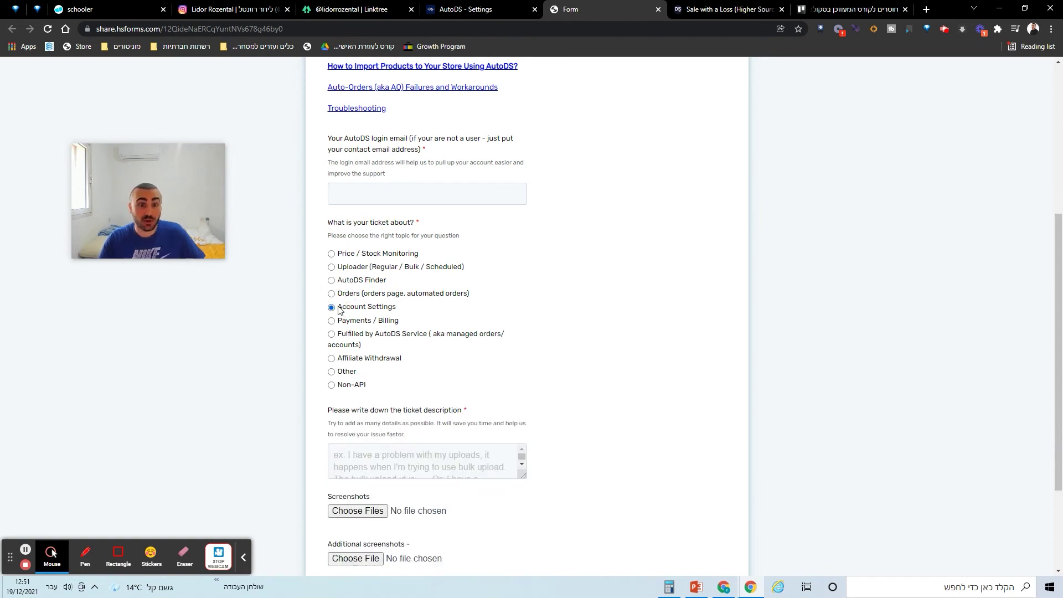
Compare the ticket form's questions for the topics Payments / Billing, Fulfilled by AutoDS Service, Other and Non-API.
click(341, 321)
click(341, 336)
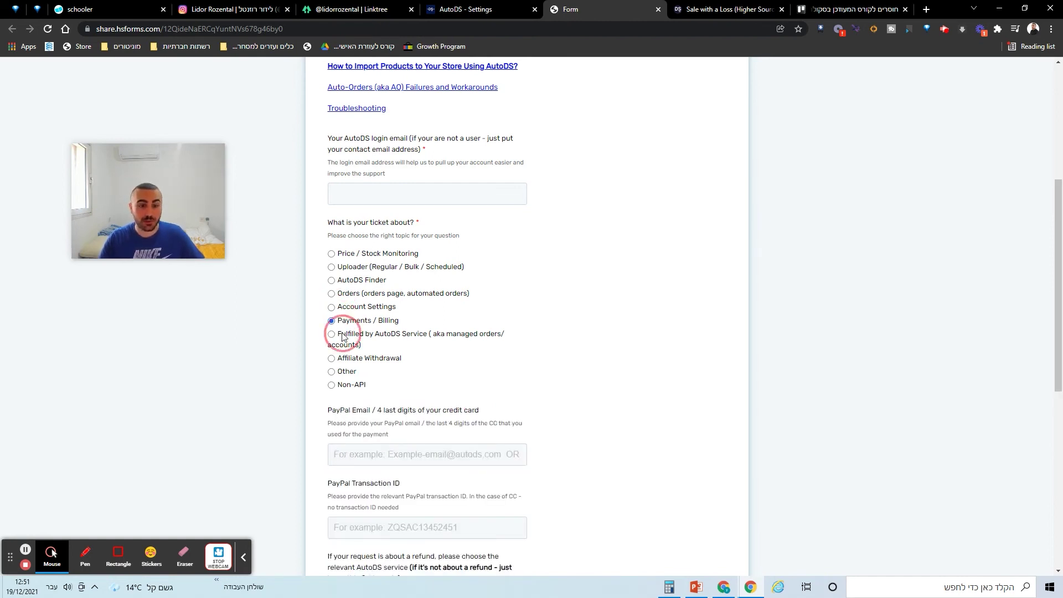
click(332, 371)
click(332, 385)
Review the ticket form's description, screenshot upload and submission sections, and return to the form's introduction.
scroll(360, 387, down, 4)
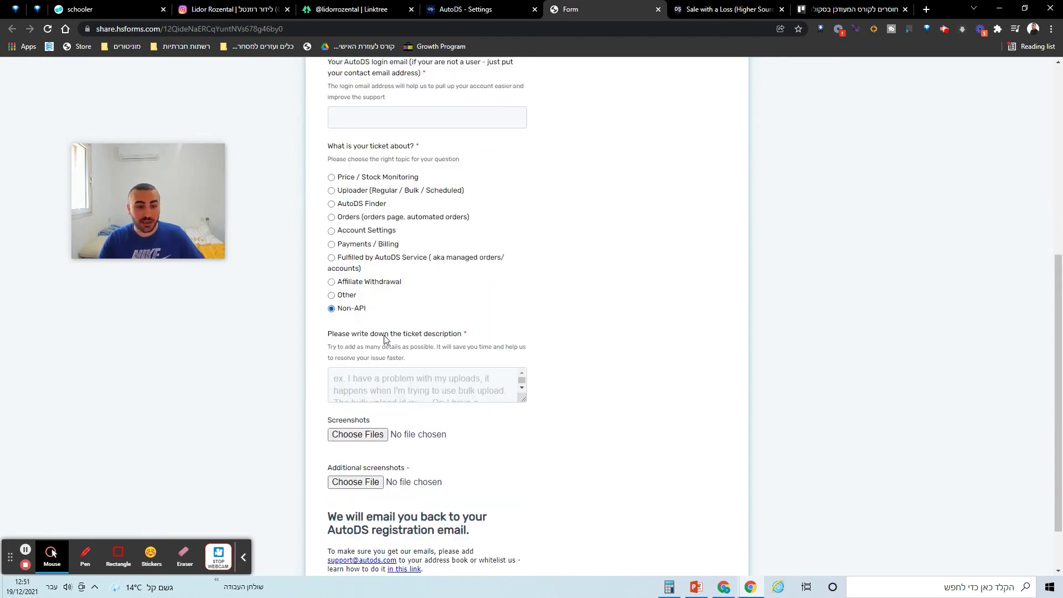
scroll(387, 388, up, 6)
scroll(390, 402, down, 1)
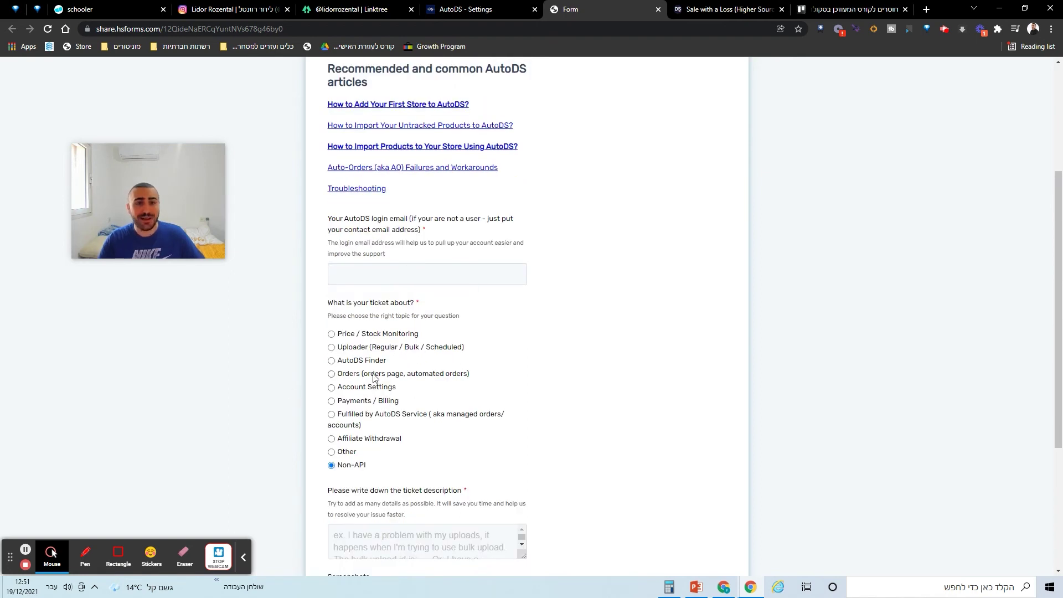
scroll(380, 375, down, 3)
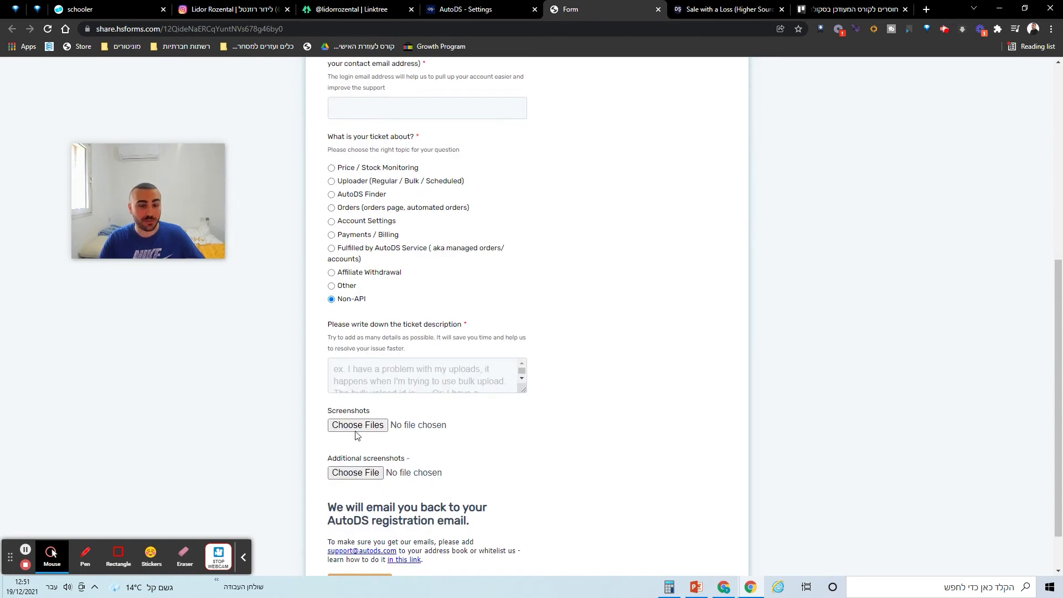
scroll(373, 443, down, 1)
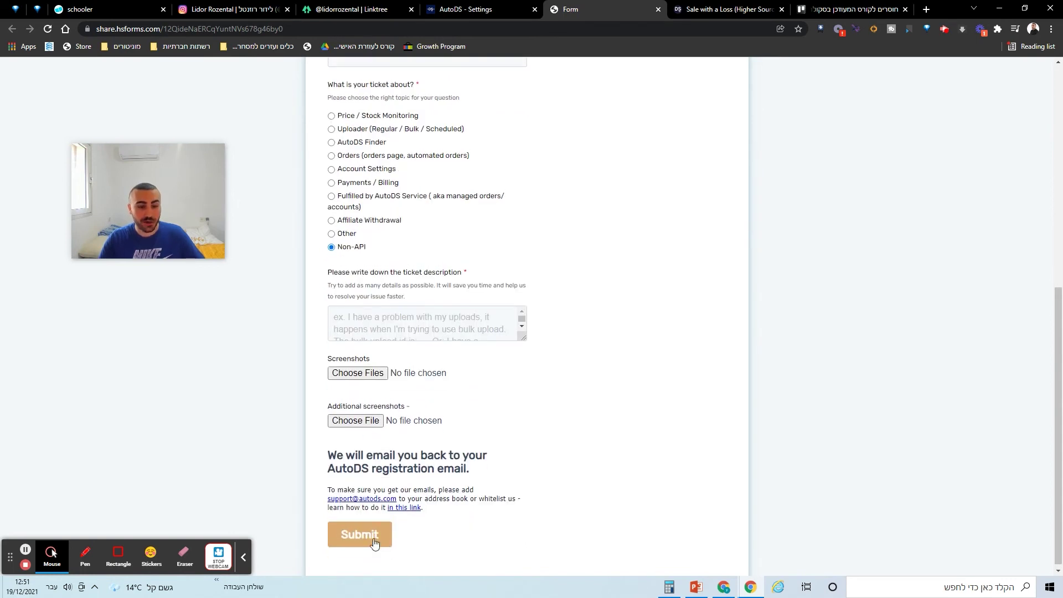
scroll(363, 536, up, 1)
scroll(505, 485, up, 7)
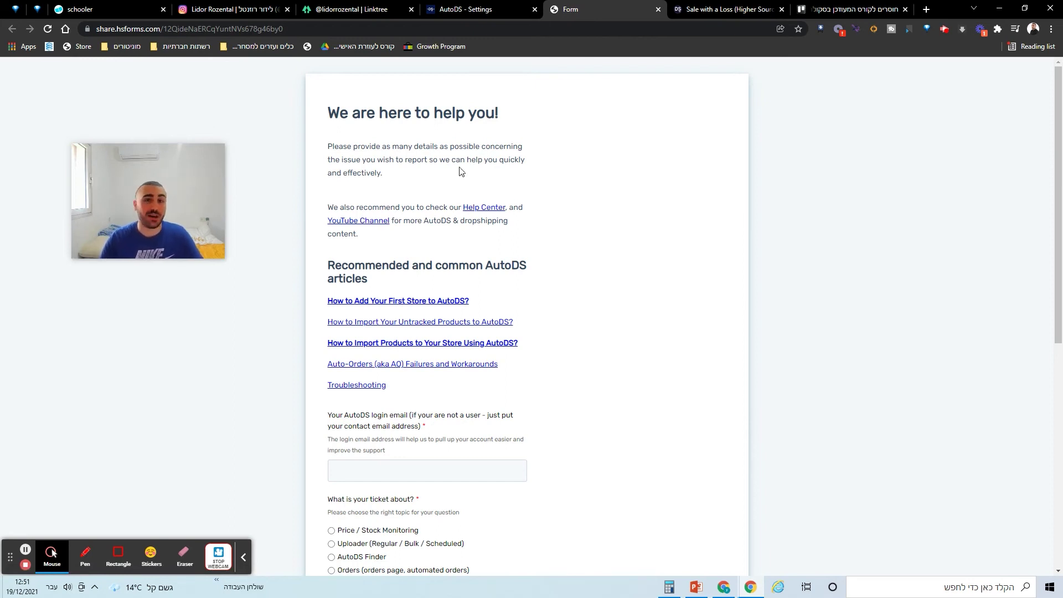
Switch to the presenter's Instagram profile and open the Linktree page linked in its bio.
click(274, 7)
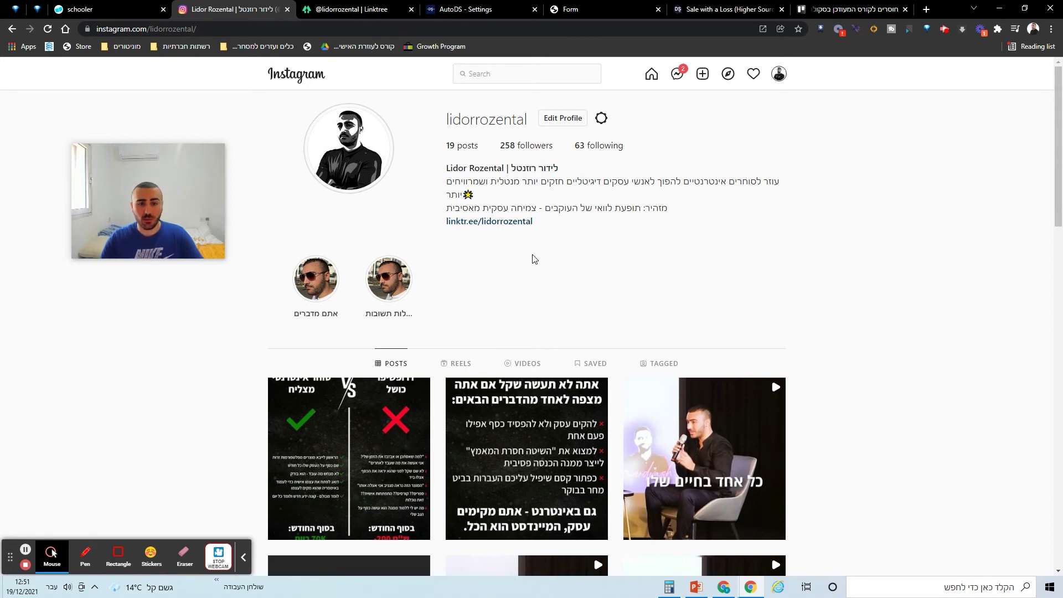
click(516, 221)
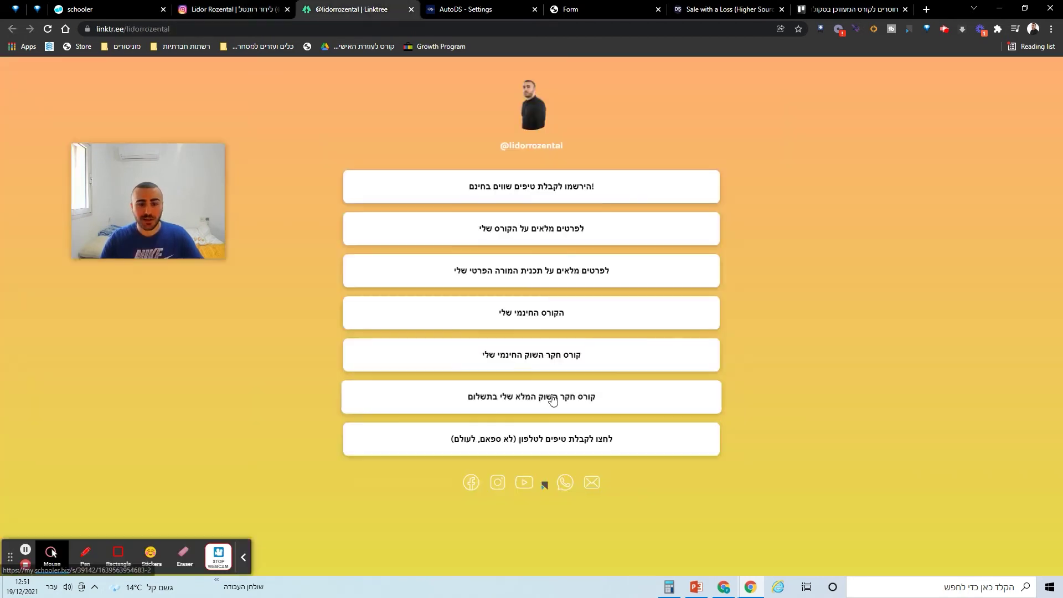